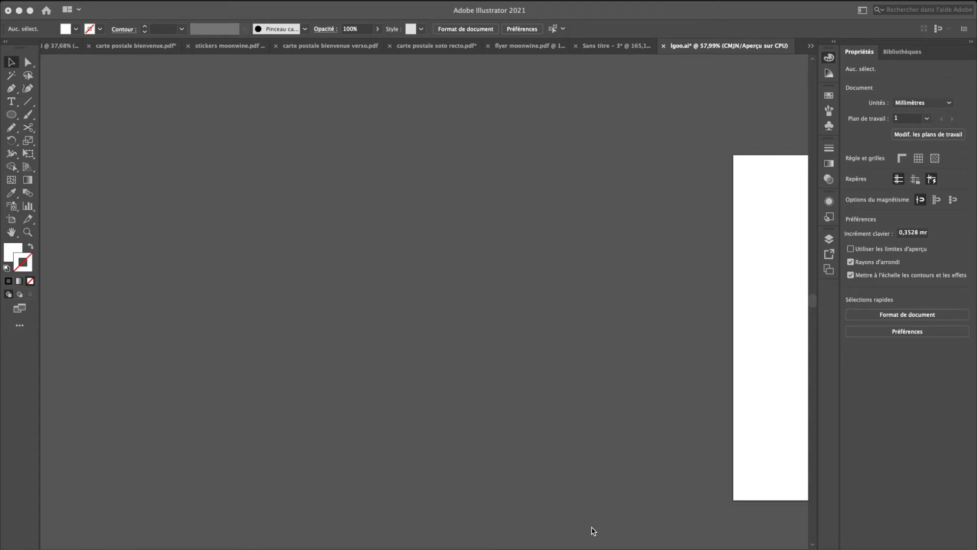
scroll(645, 441, "right", 10)
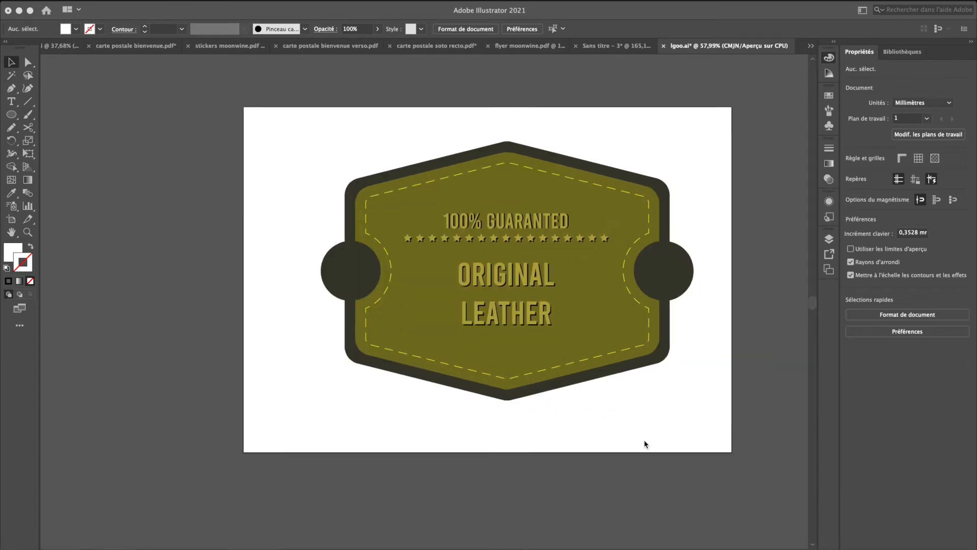
scroll(645, 444, "right", 4)
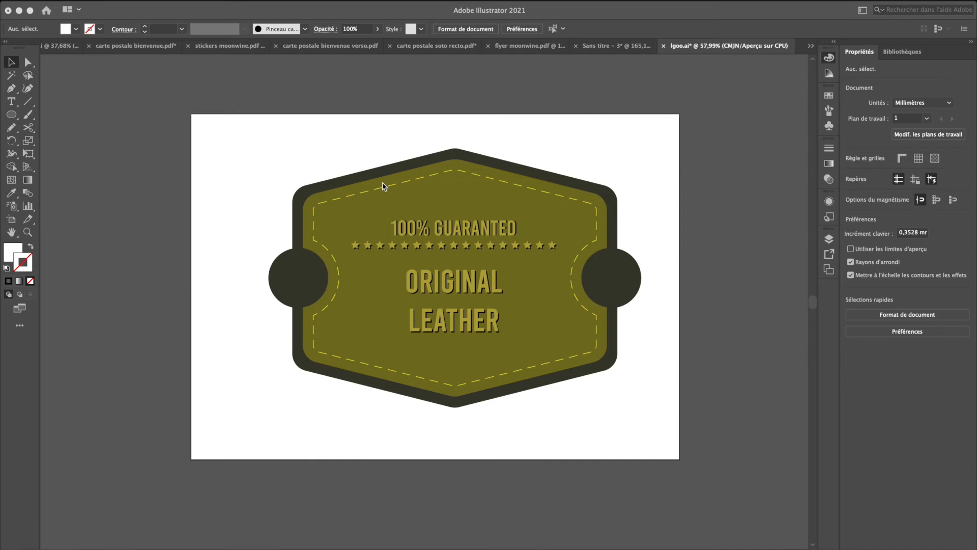
scroll(228, 364, "left", 2)
scroll(228, 364, "down", 1)
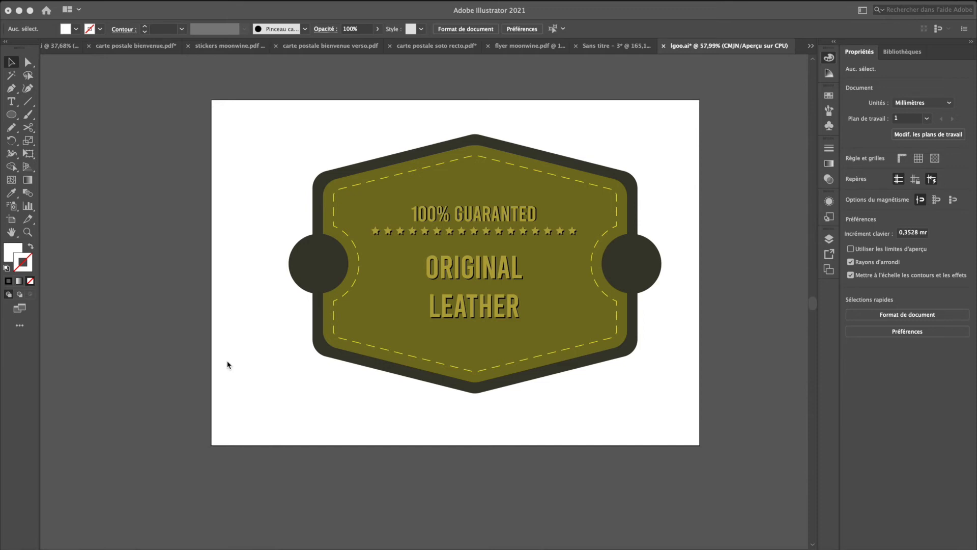
- Draw a wide rectangle about 316 × 45 mm on the empty canvas below the artboard's lower-left corner
scroll(229, 409, "left", 10)
scroll(229, 409, "down", 5)
left_click(231, 412)
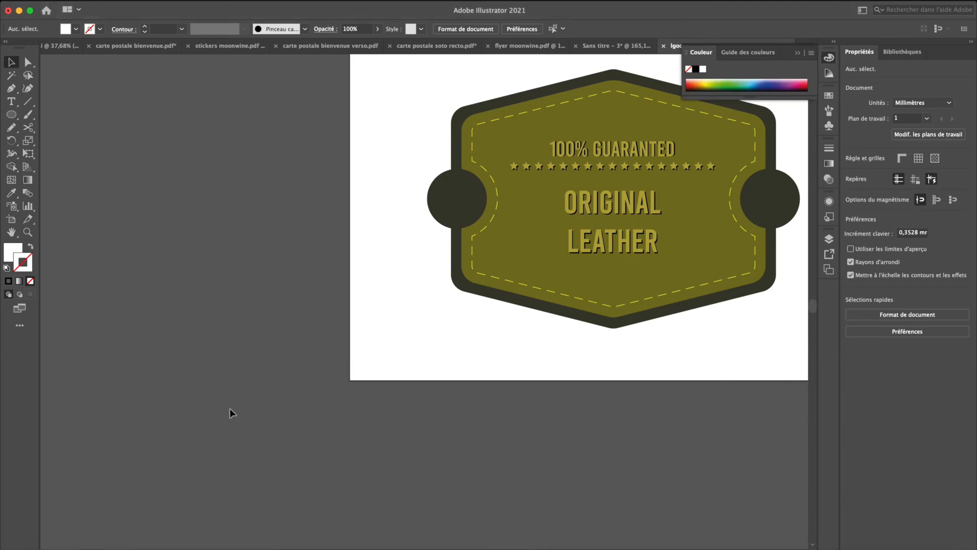
key("m")
scroll(230, 409, "left", 7)
scroll(230, 409, "down", 5)
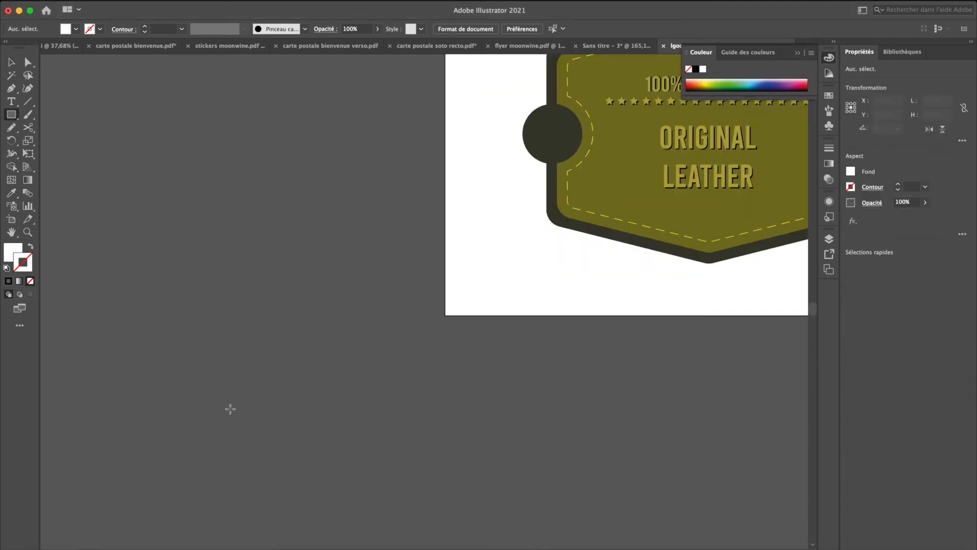
left_click_drag(500, 420, 643, 429)
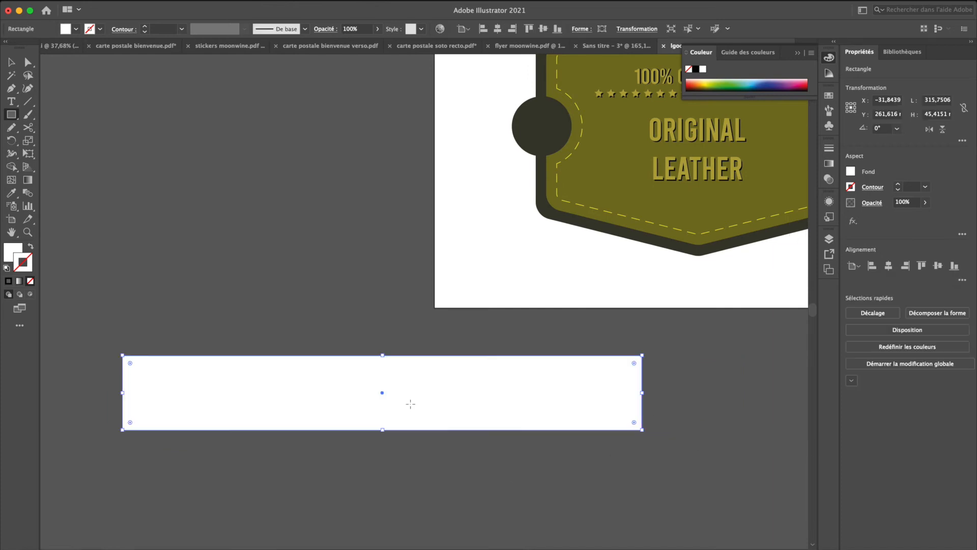
key("v")
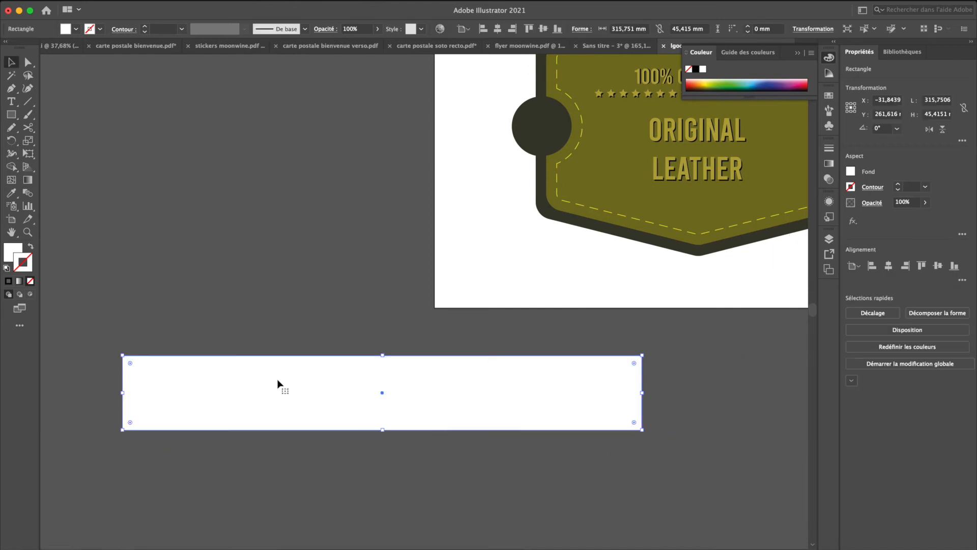
- Give the rectangle the default white fill and black stroke, and set its stroke weight to 5 pt
key("d")
scroll(346, 387, "right", 1)
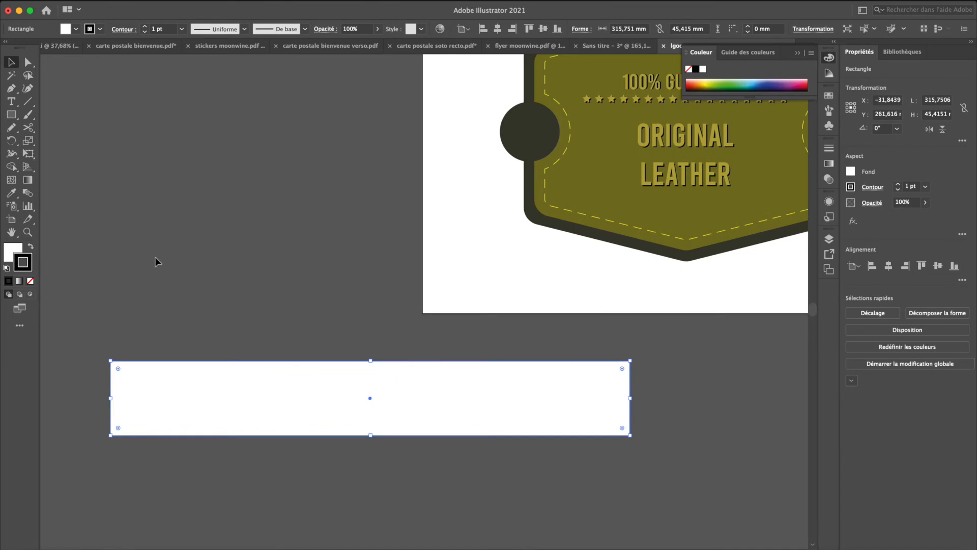
left_click(144, 26)
left_click(144, 26)
left_click(144, 26)
left_click(144, 26)
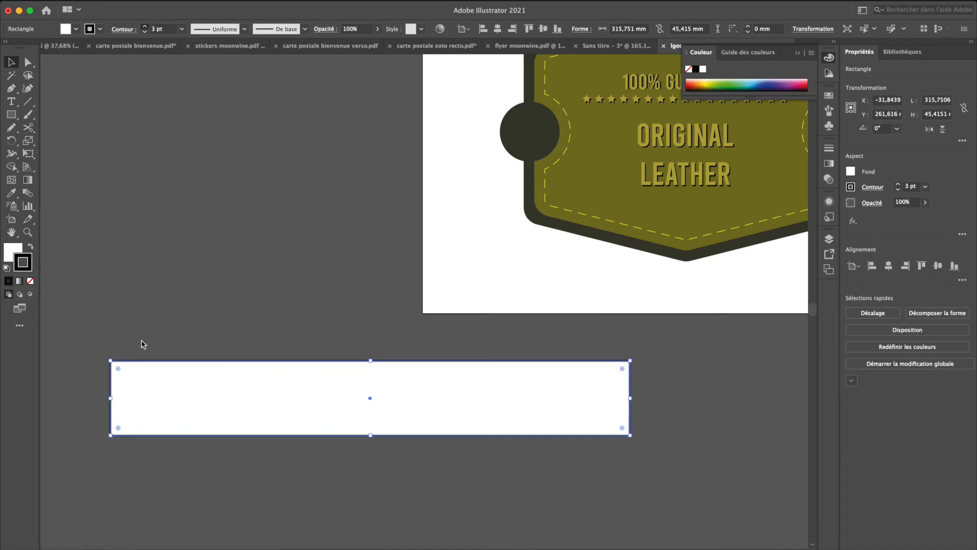
left_click(217, 310)
- Create a proportionally scaled-down copy of the rectangle, about 180 × 26 mm, centred inside the original
scroll(240, 389, "up", 2)
scroll(242, 388, "left", 2)
scroll(241, 389, "down", 1)
left_click(234, 421)
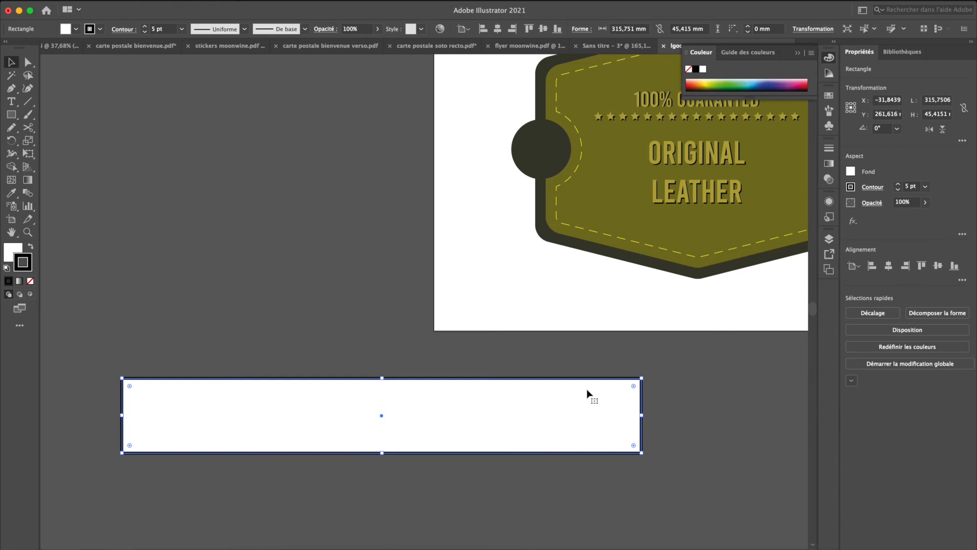
left_click_drag(643, 378, 637, 399)
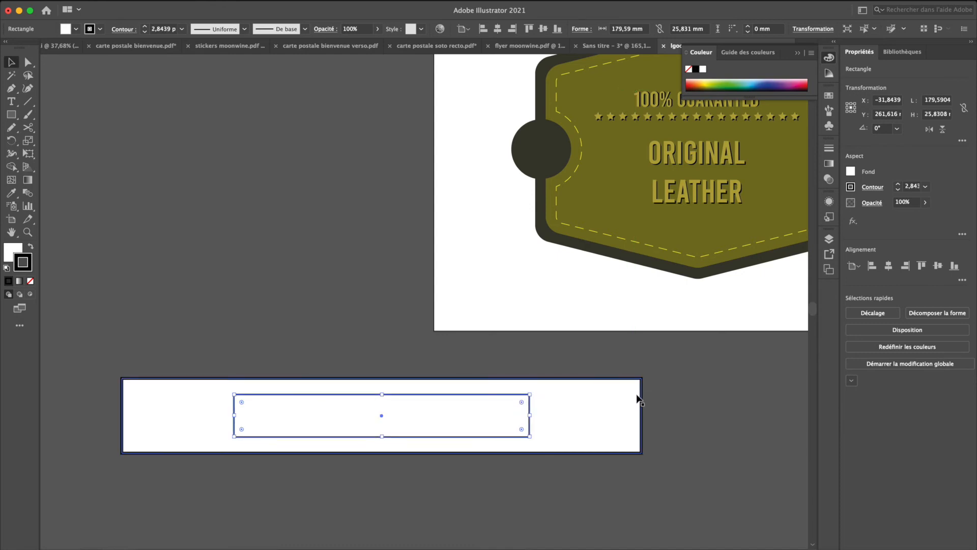
left_click(355, 362)
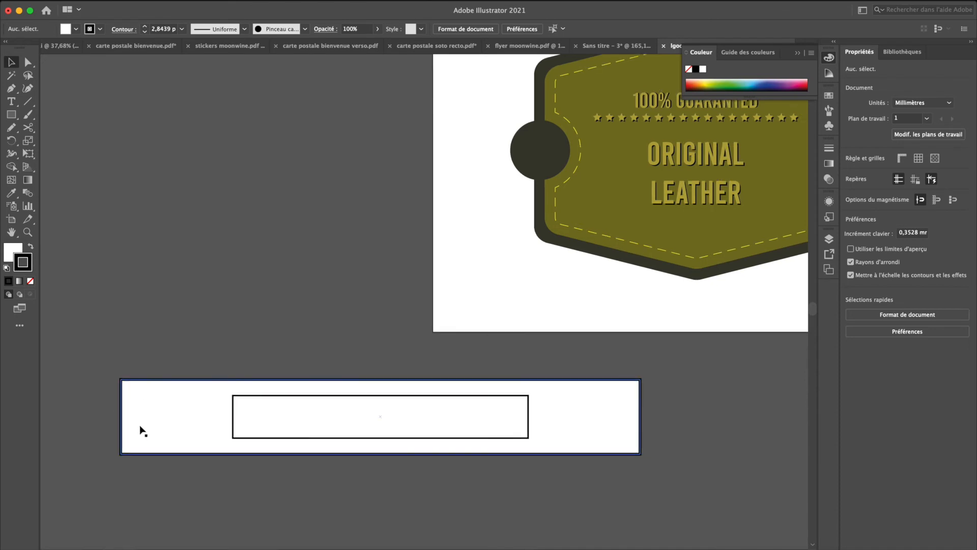
- Compare the spacing between the two nested rectangles with the even inset borders of the leather badge
scroll(140, 426, "up", 1)
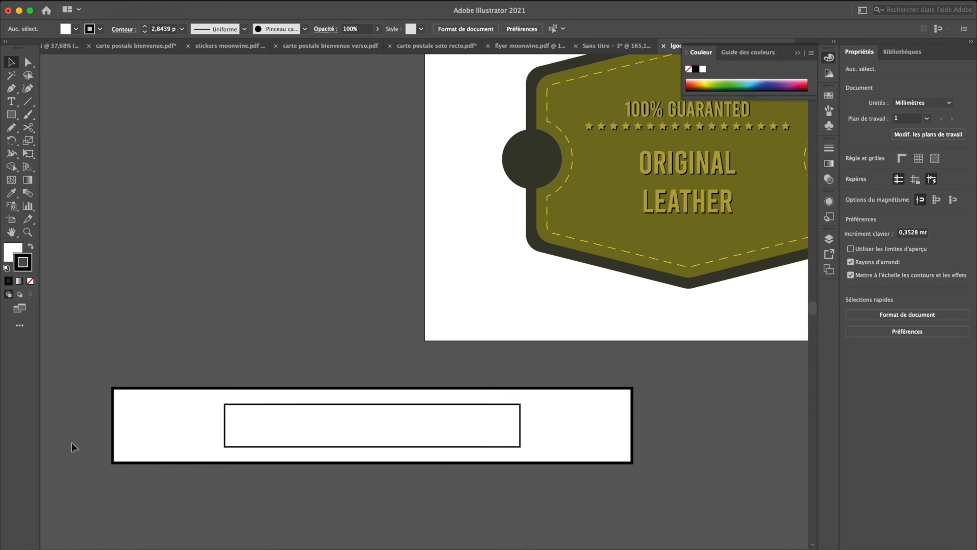
scroll(74, 447, "up", 6)
scroll(74, 447, "right", 15)
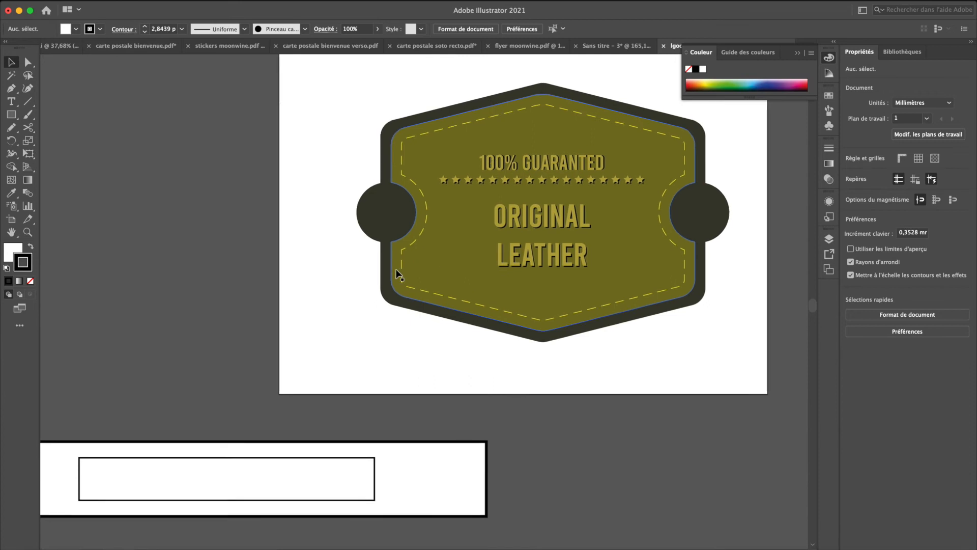
scroll(399, 275, "down", 7)
scroll(399, 276, "left", 11)
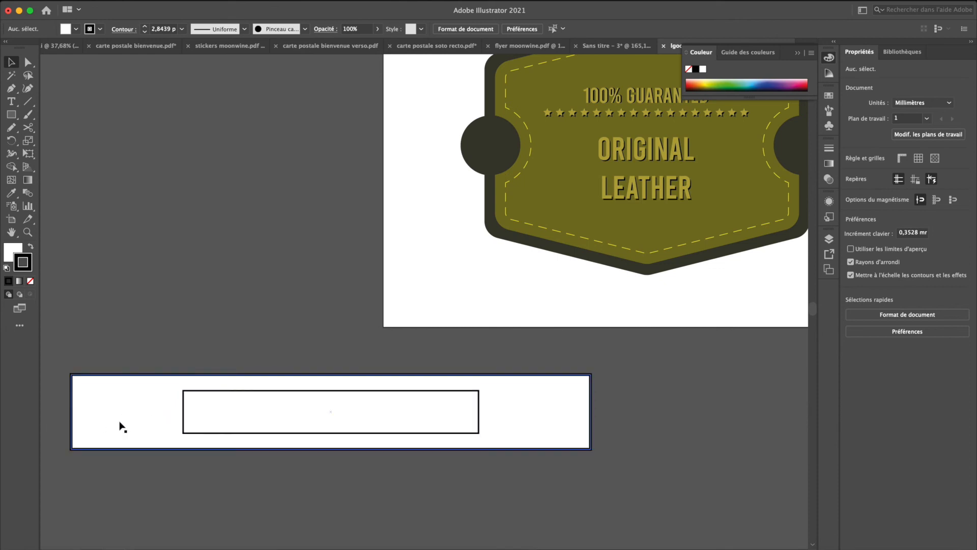
scroll(527, 409, "right", 1)
scroll(528, 413, "right", 5)
scroll(527, 414, "up", 2)
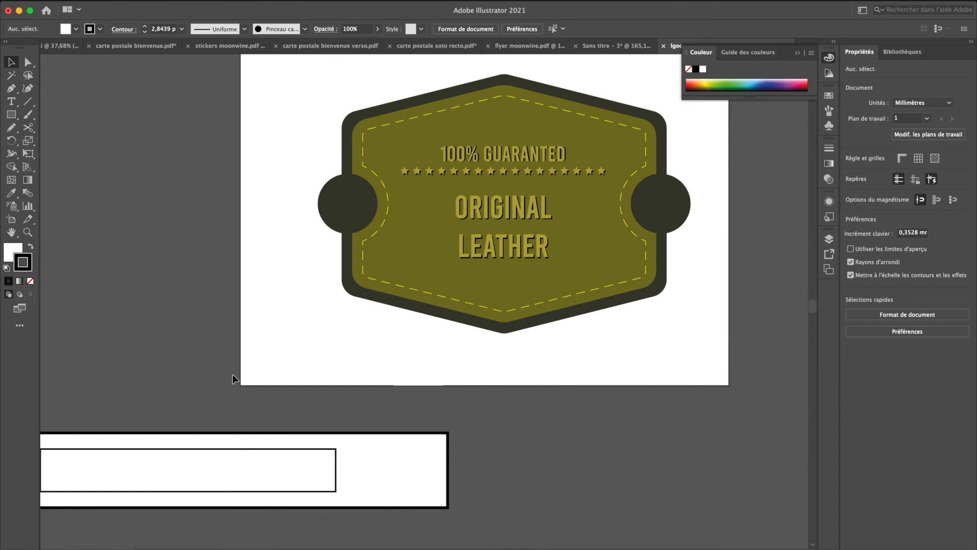
- Stretch the inner rectangle's right edge outward, keeping its height, so the right margin roughly matches the top and bottom gaps
scroll(200, 444, "left", 2)
scroll(201, 443, "down", 1)
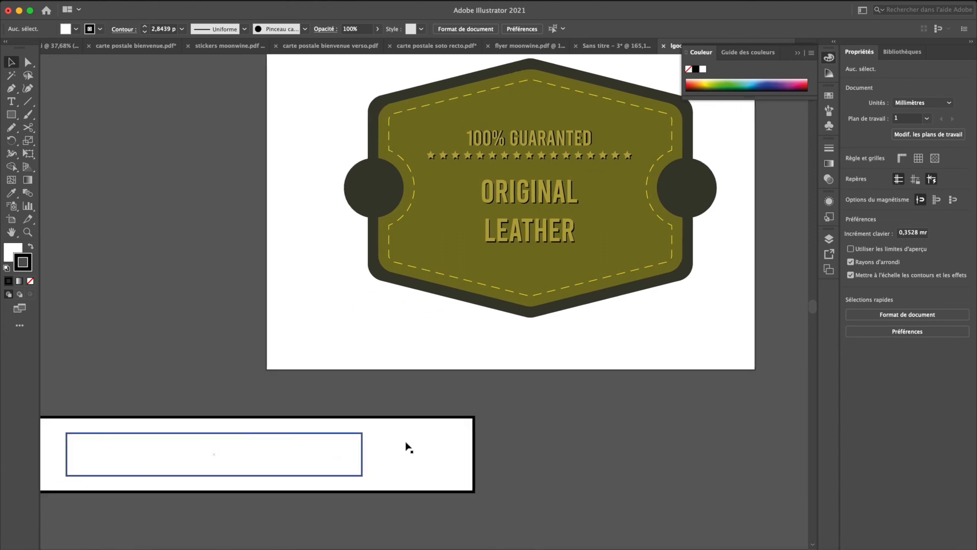
left_click(356, 449)
left_click_drag(370, 429, 464, 427)
left_click(228, 387)
scroll(228, 387, "left", 2)
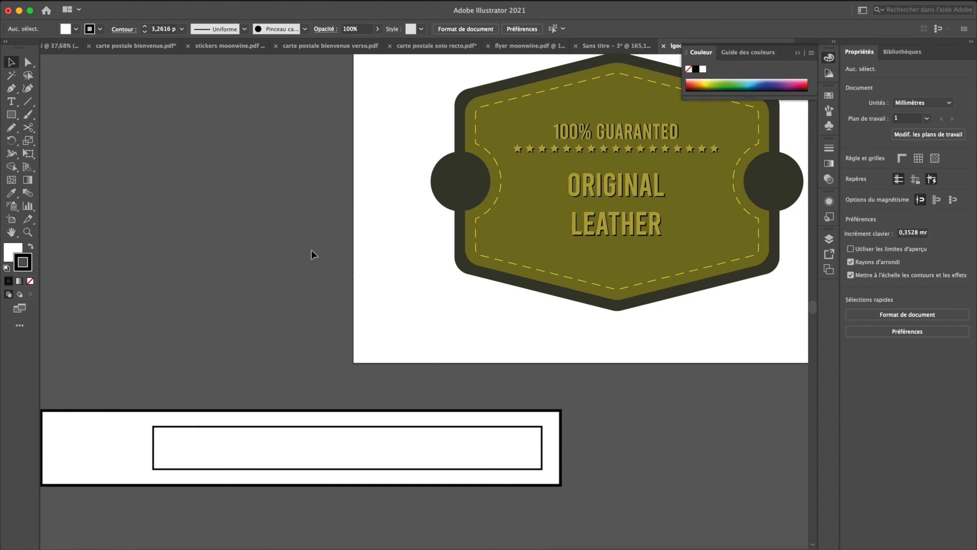
scroll(311, 251, "right", 4)
scroll(311, 251, "up", 3)
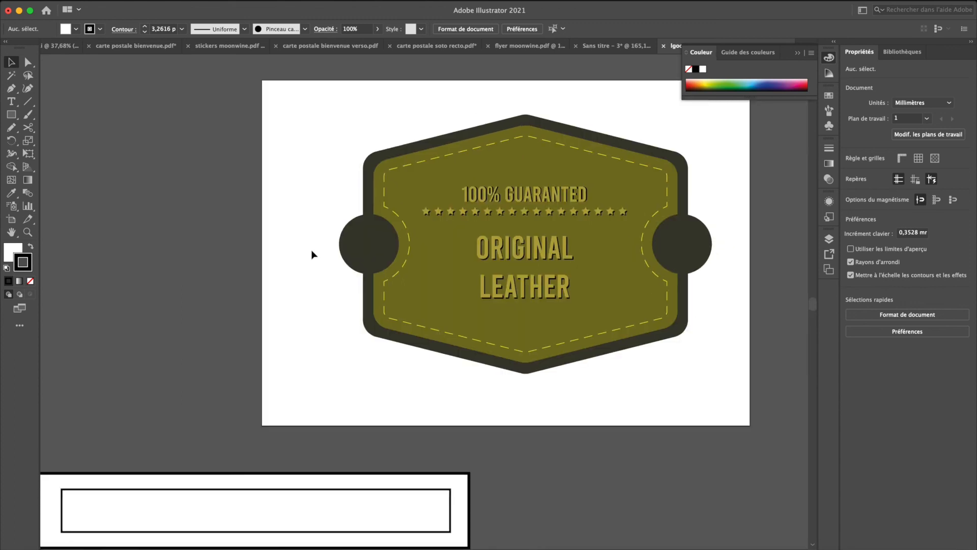